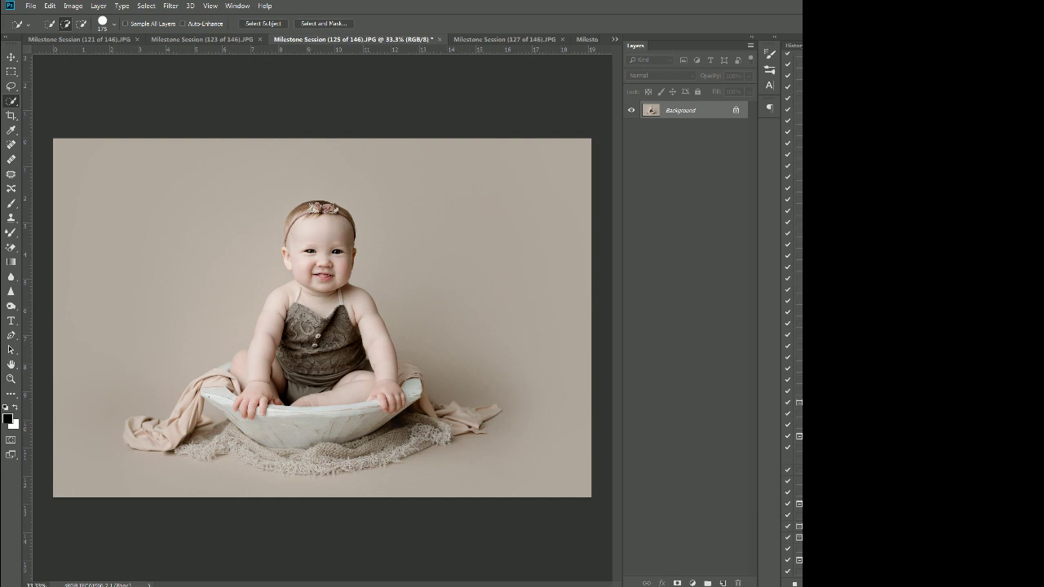
Step: Place the grey cloudy texture image from the Glow Portraits folder over the photo and scale it to cover the whole canvas
click(613, 586)
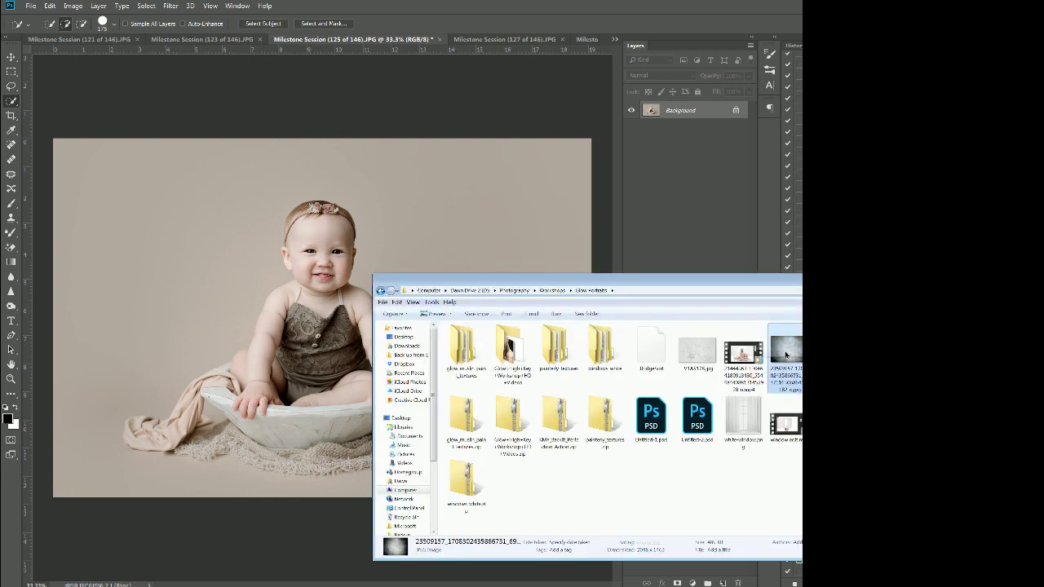
drag(257, 230, 258, 230)
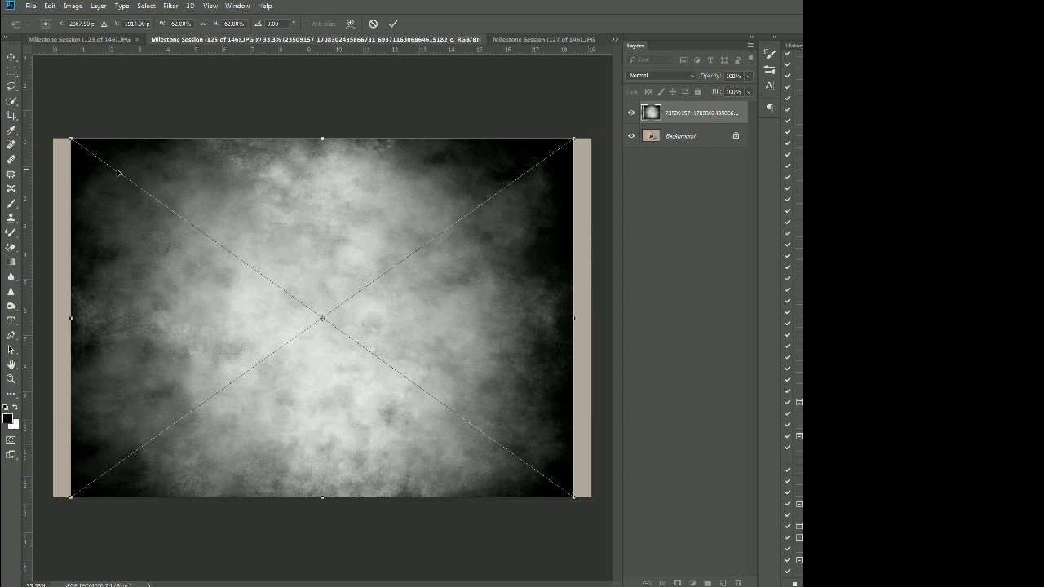
drag(71, 139, 36, 122)
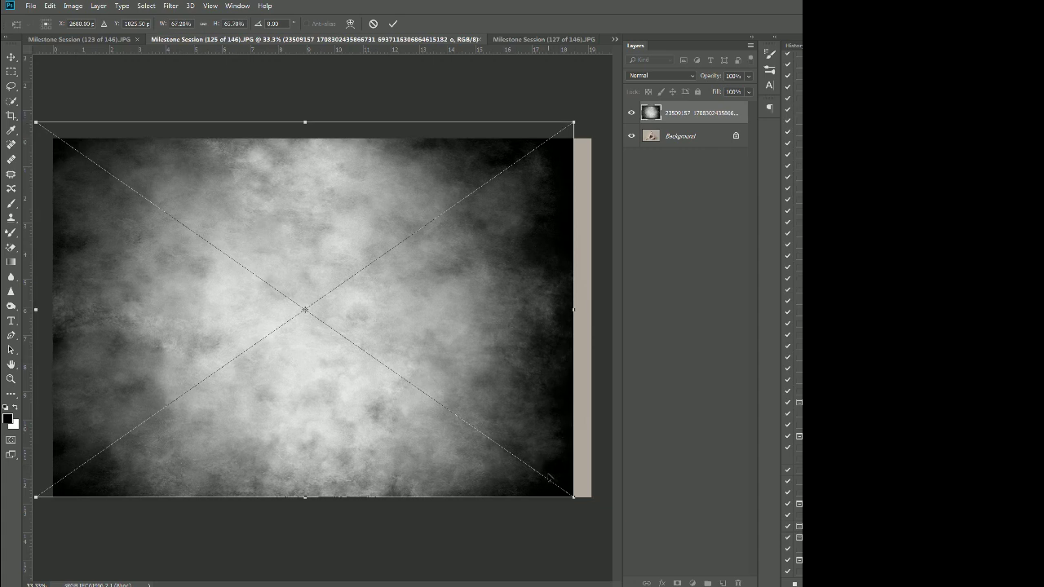
drag(572, 497, 604, 515)
click(393, 24)
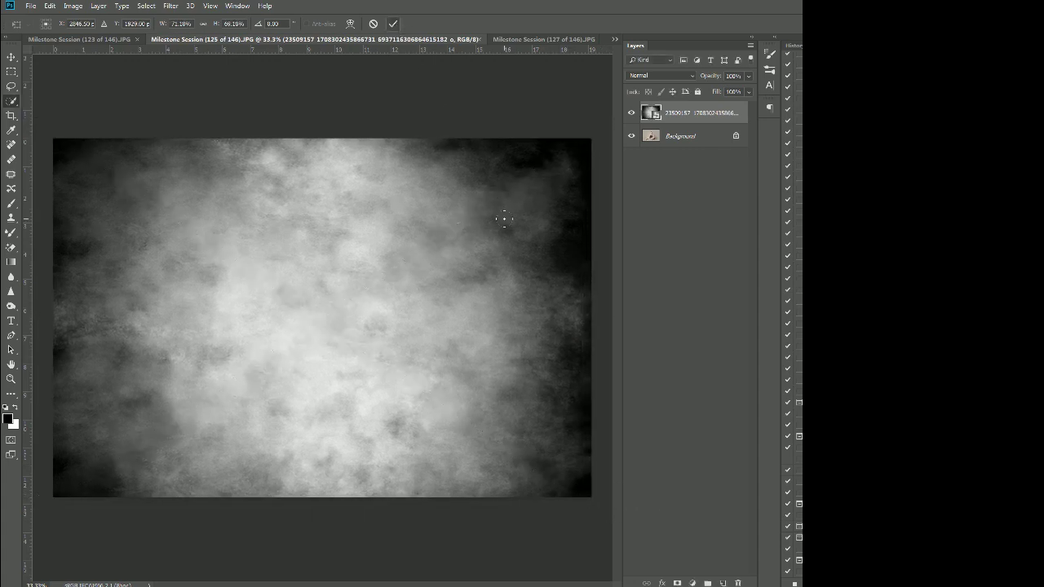
Step: Set the texture layer's blend mode to Soft Light
scroll(505, 220, down, 2)
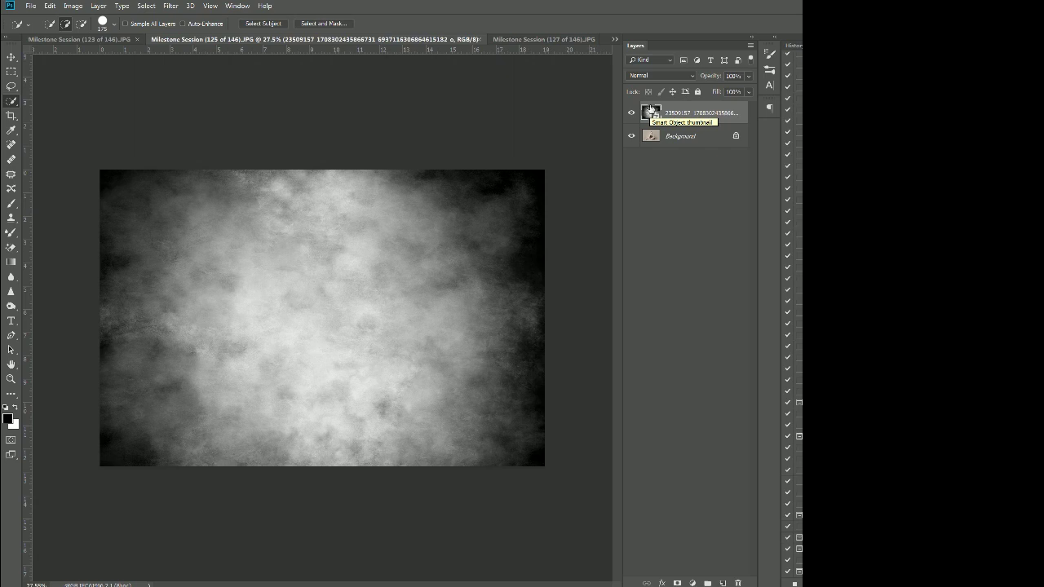
click(660, 75)
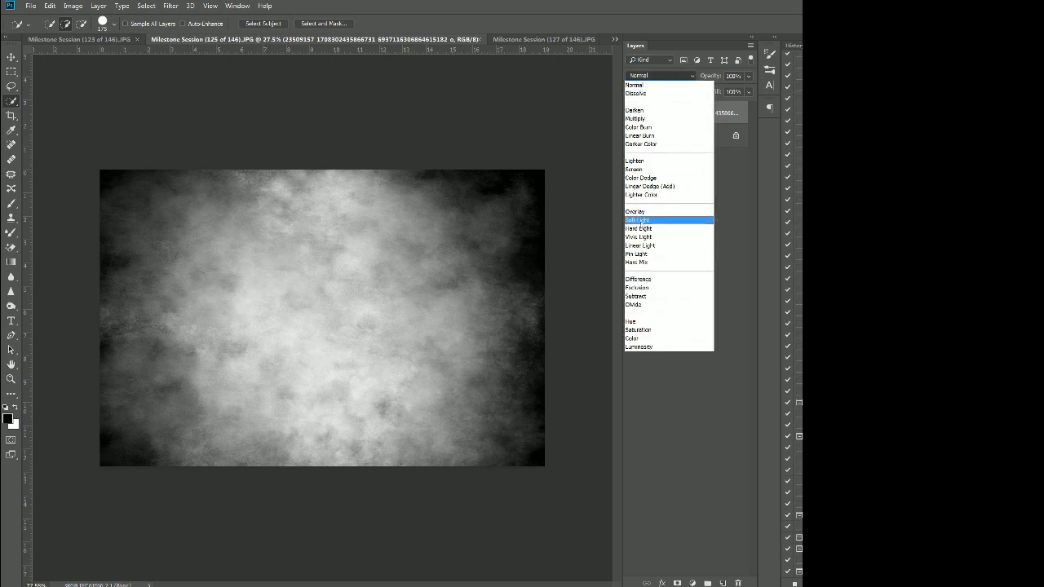
click(640, 220)
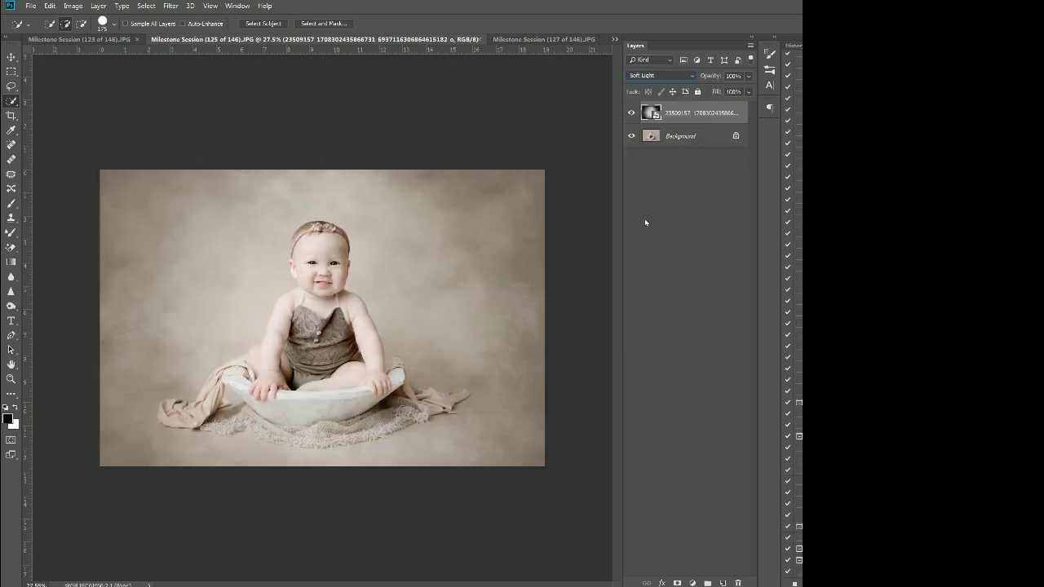
Step: Select the baby on the Background layer automatically with Select Subject
click(667, 137)
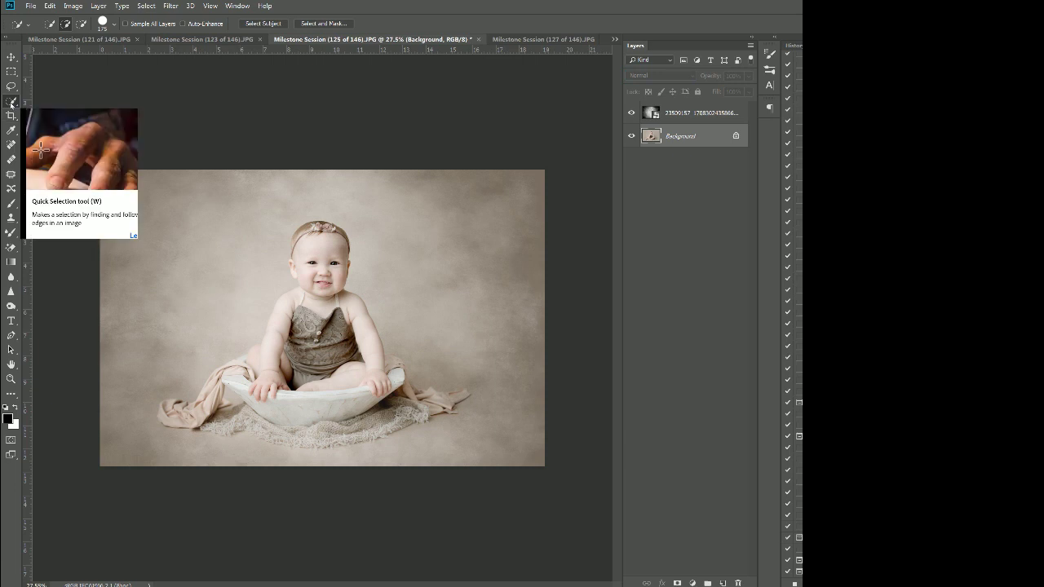
click(263, 23)
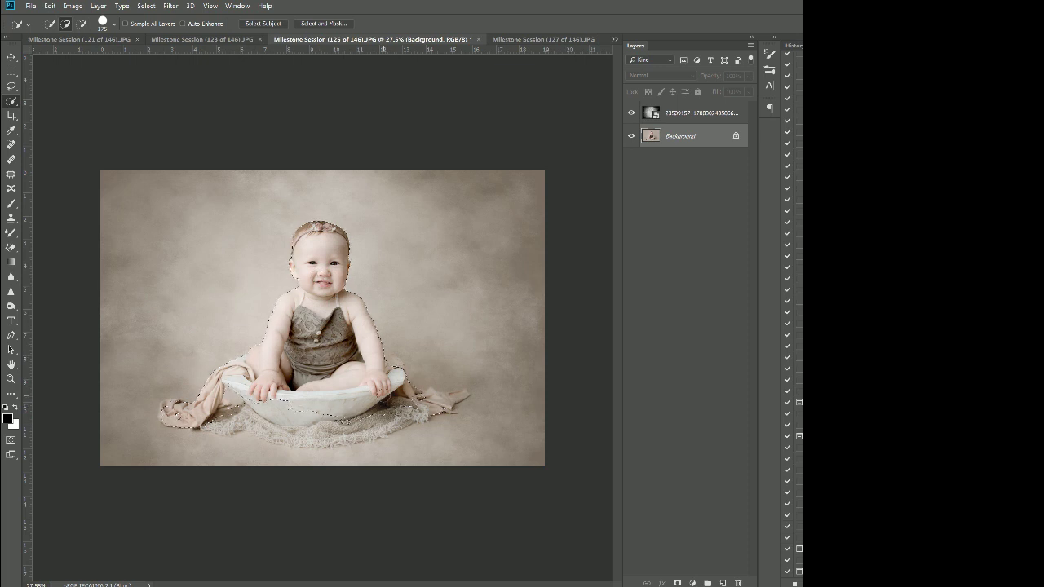
key(ctrl+i)
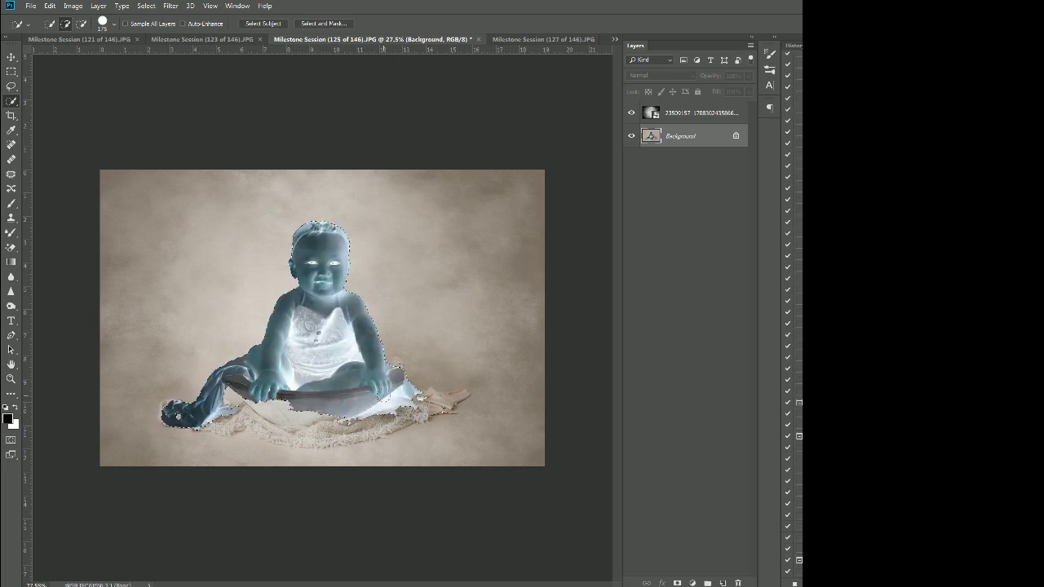
key(ctrl+z)
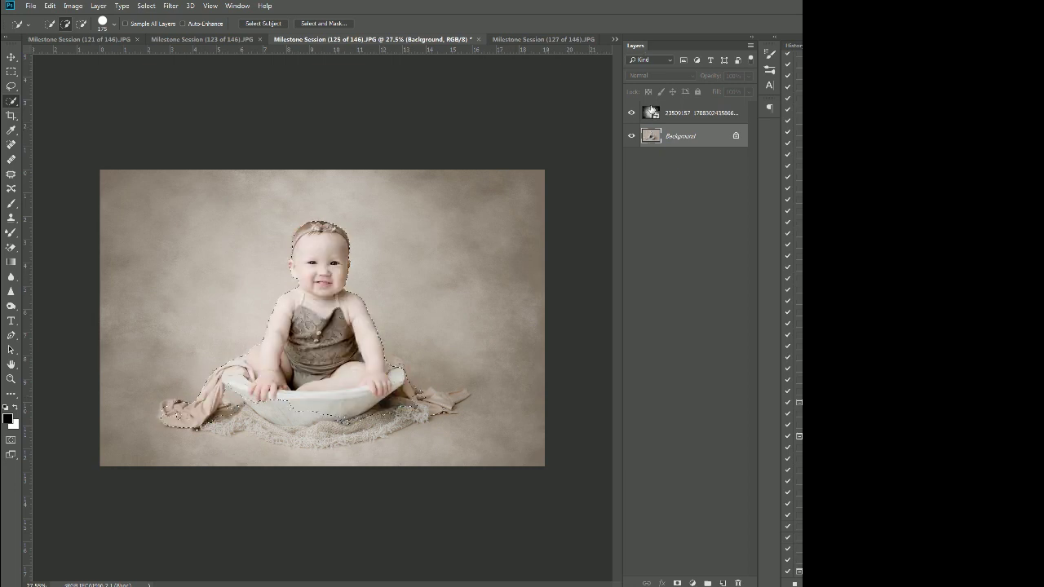
Step: Add a layer mask to the texture layer from the selection and invert it so the baby is free of texture
click(649, 113)
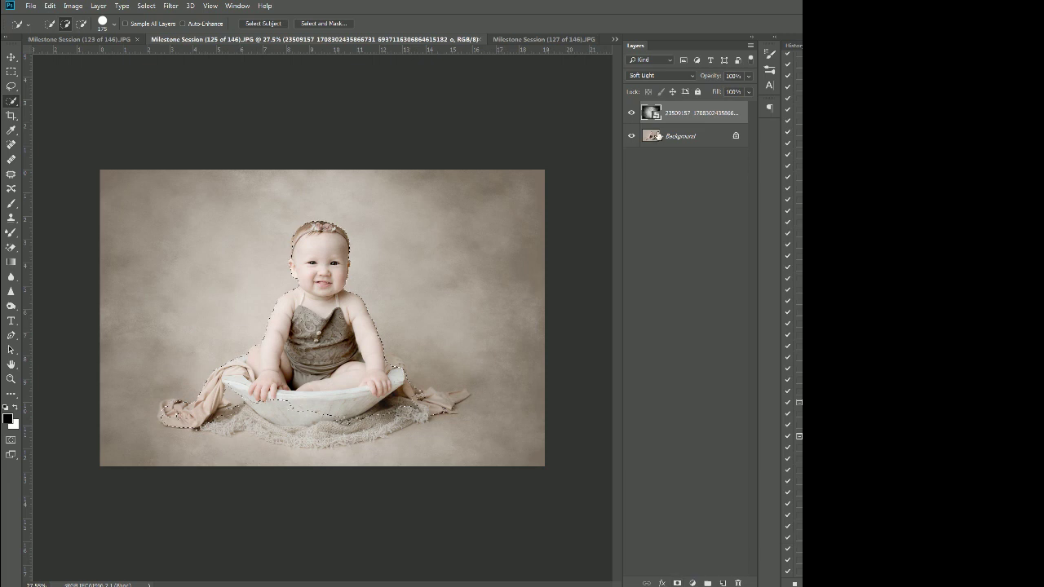
click(677, 582)
key(ctrl+i)
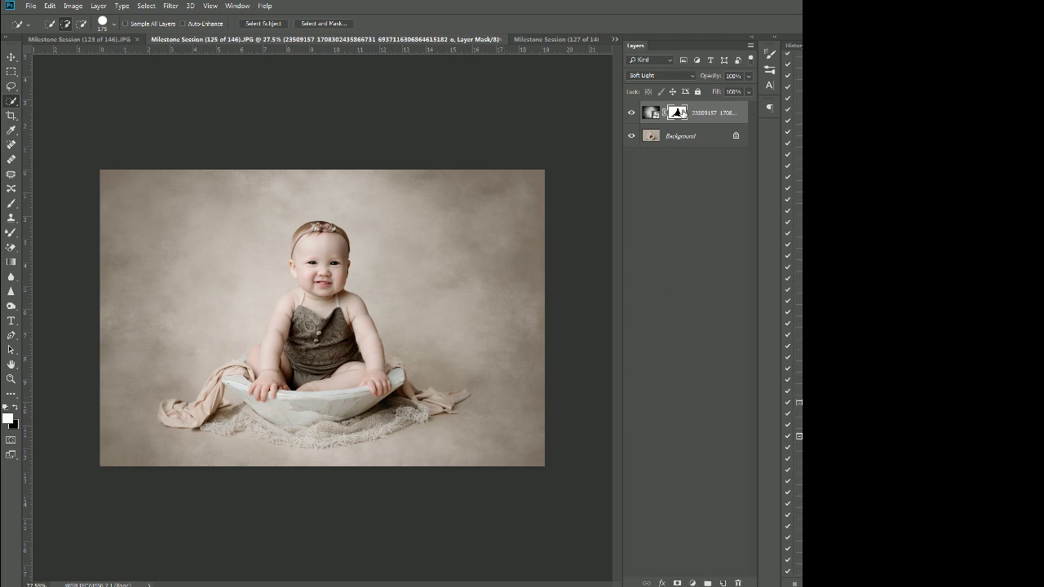
Step: Show the layer mask as a red overlay and choose a soft round brush with black as the foreground colour
key(x)
key(backslash)
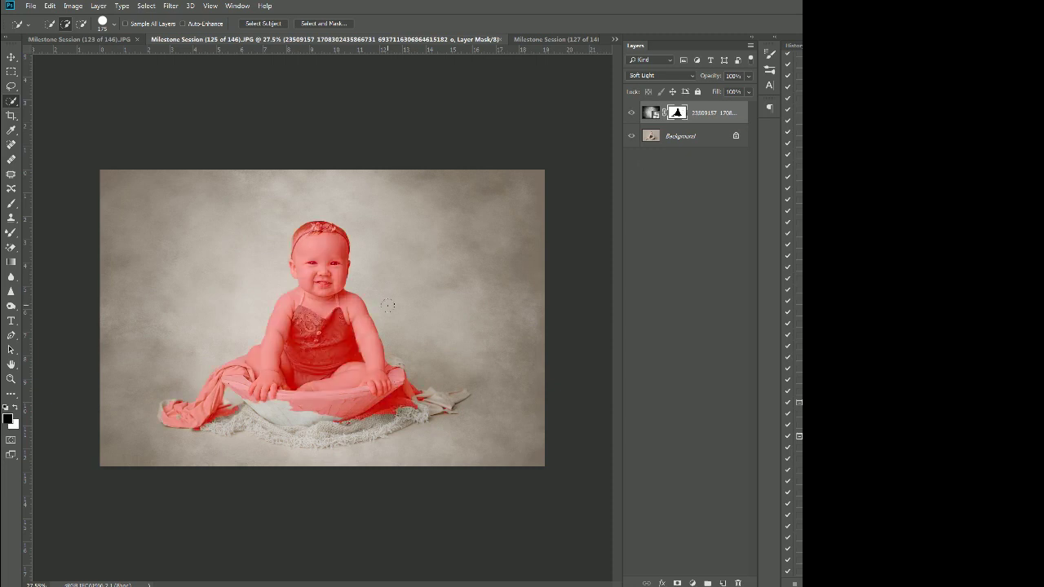
key(b)
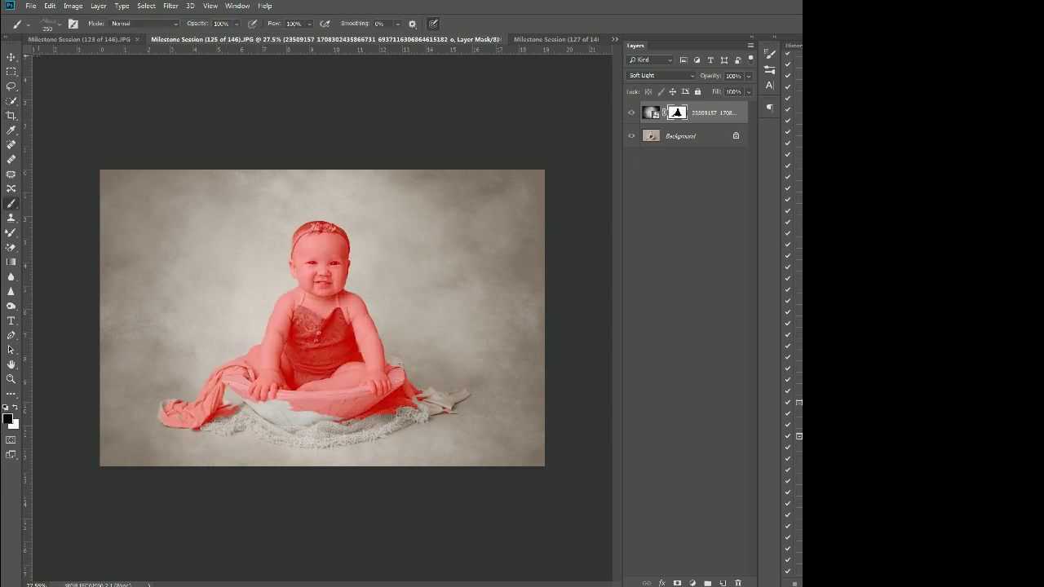
click(53, 24)
click(64, 109)
click(503, 31)
Step: Paint black on the mask over the unmasked parts of the bowl, the draped fabric and the fringed blanket
mouse_move(298, 401)
mouse_down()
mouse_move(263, 414)
mouse_move(224, 390)
mouse_up()
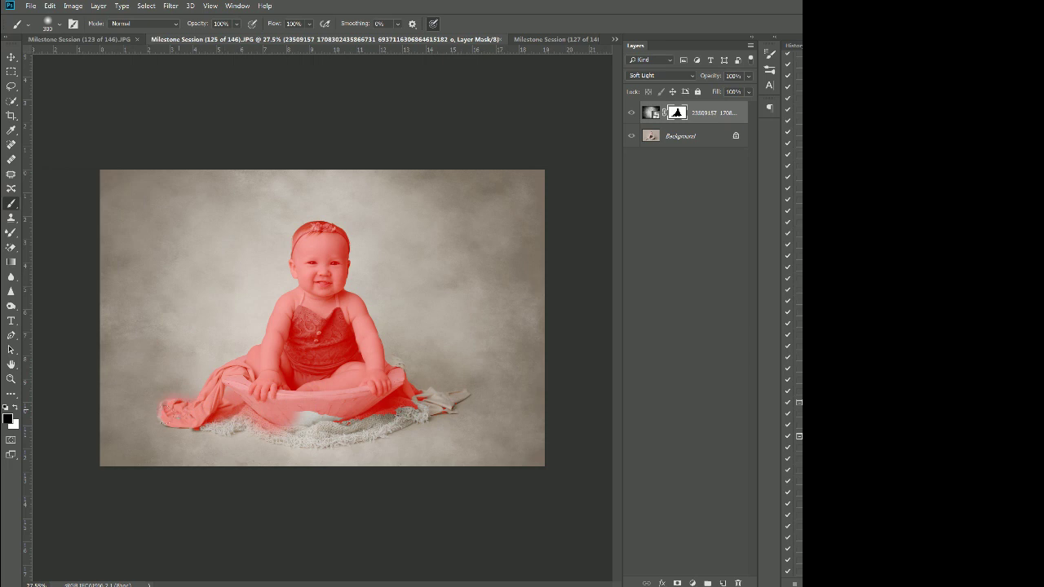
mouse_move(204, 430)
mouse_down()
mouse_move(326, 424)
mouse_move(304, 414)
mouse_up()
mouse_move(345, 446)
mouse_down()
mouse_move(352, 406)
mouse_move(428, 397)
mouse_up()
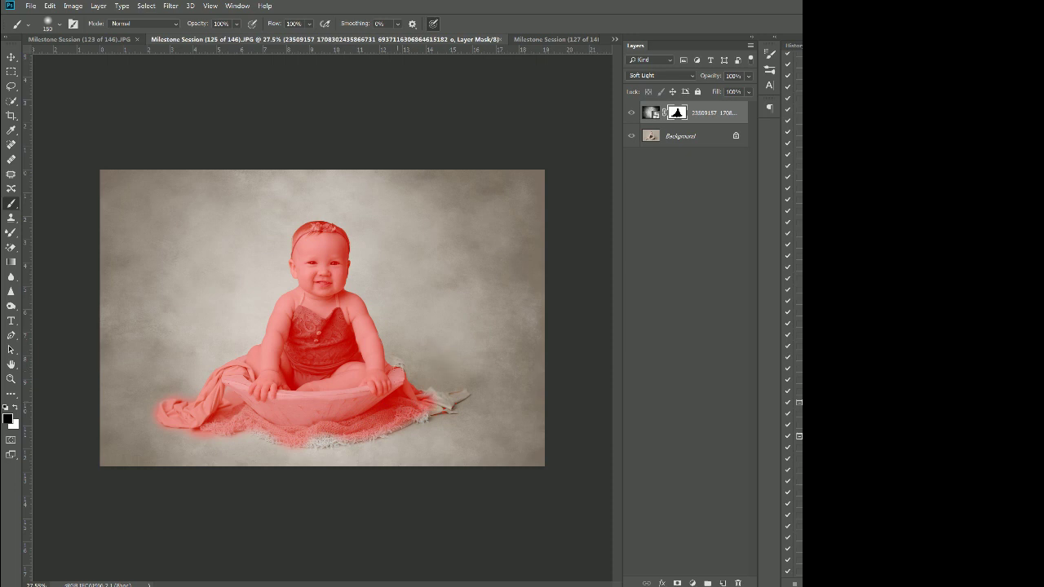
key(bracketleft)
key(bracketright)
drag(426, 397, 439, 405)
Step: Reduce the brush size to 80, switch the foreground colour to white and hide the mask overlay
scroll(336, 332, up, 4)
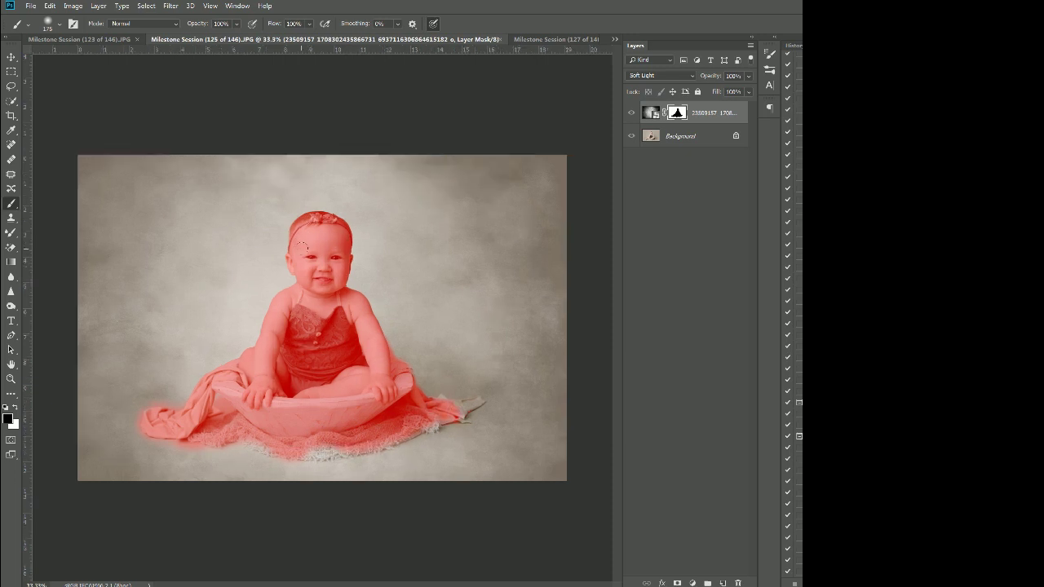
key(bracketleft)
key(bracketleft)
key(bracketleft)
key(bracketleft)
key(bracketleft)
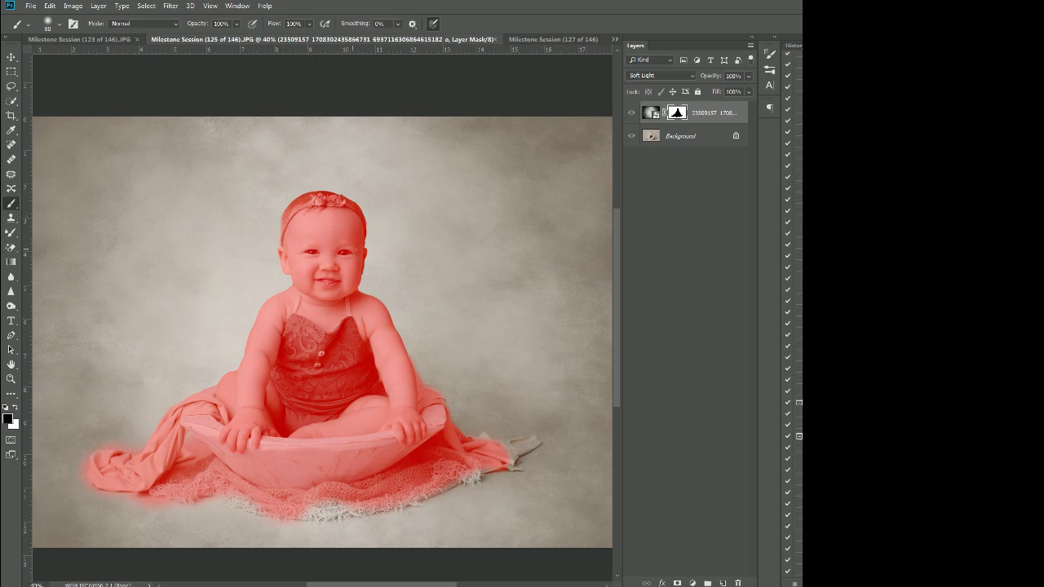
key(x)
key(backslash)
key(ctrl+0)
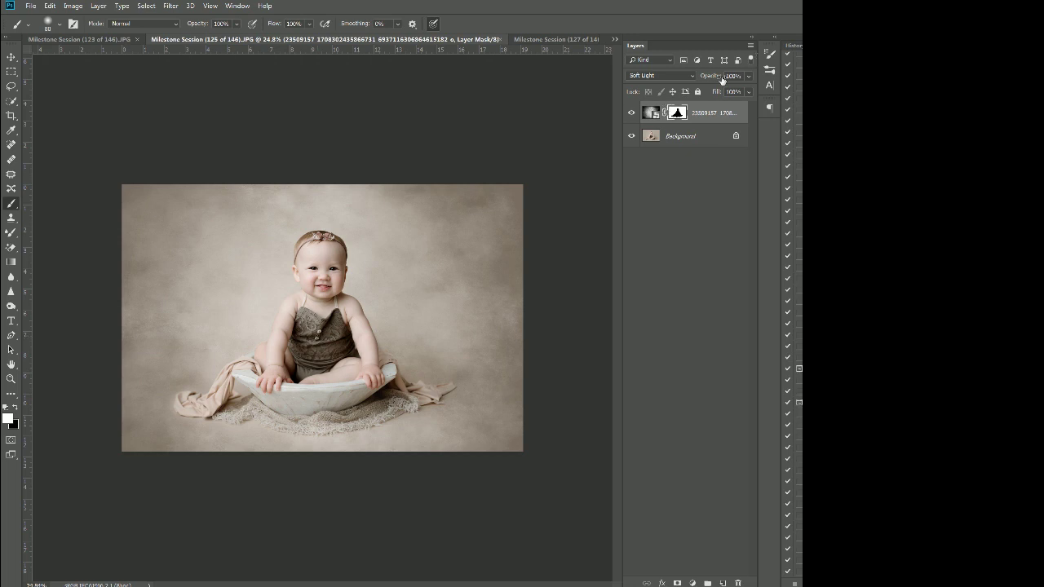
Step: Lower the texture layer's opacity to 51%
click(748, 75)
drag(748, 92, 724, 92)
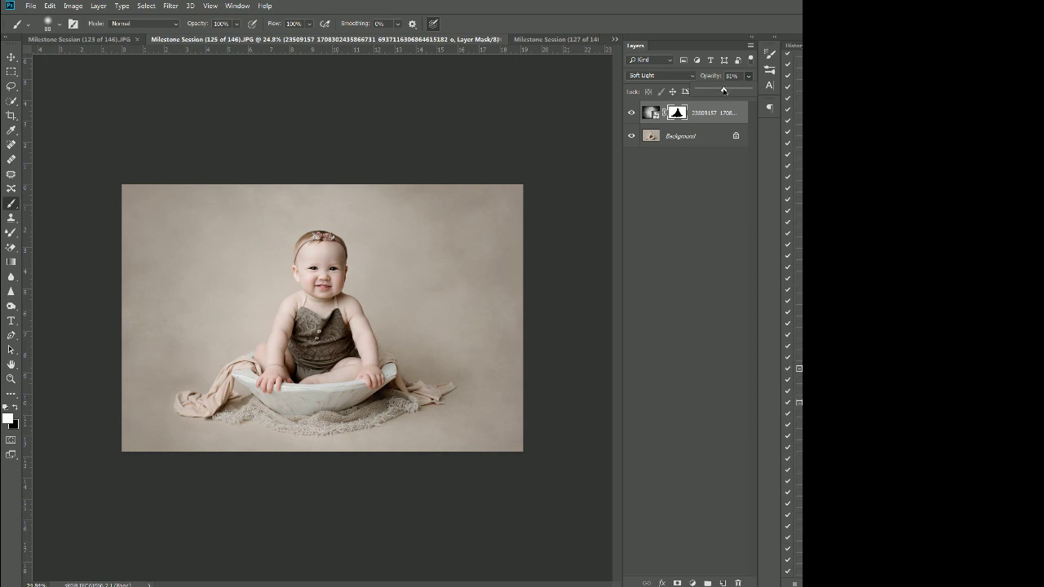
click(676, 16)
Step: Remove the texture layer from the photo and run the Landscape test action from the Fav 3 set as a batch on all opened files
drag(783, 446, 739, 583)
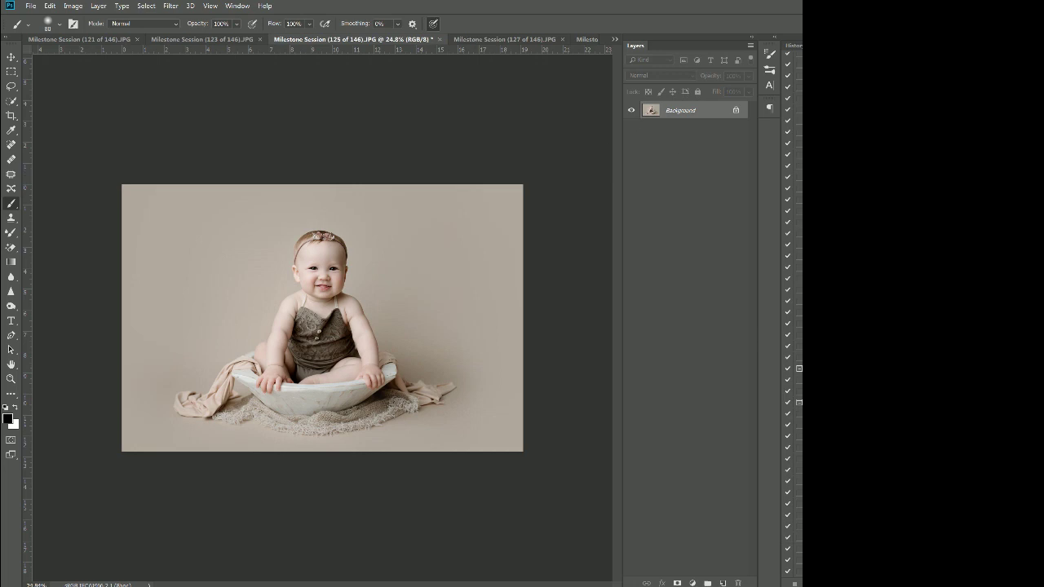
click(30, 5)
mouse_move(78, 279)
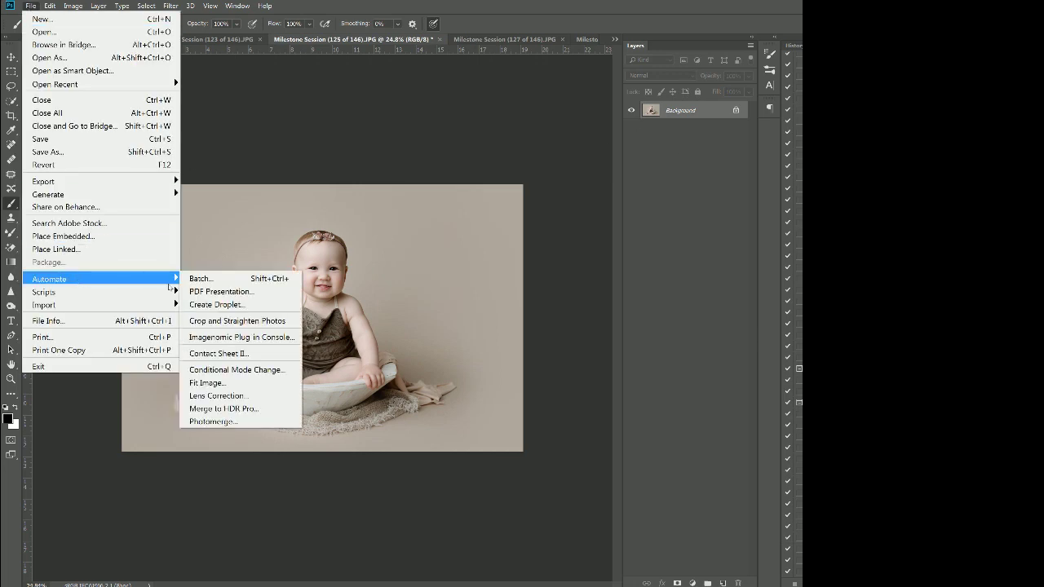
click(204, 281)
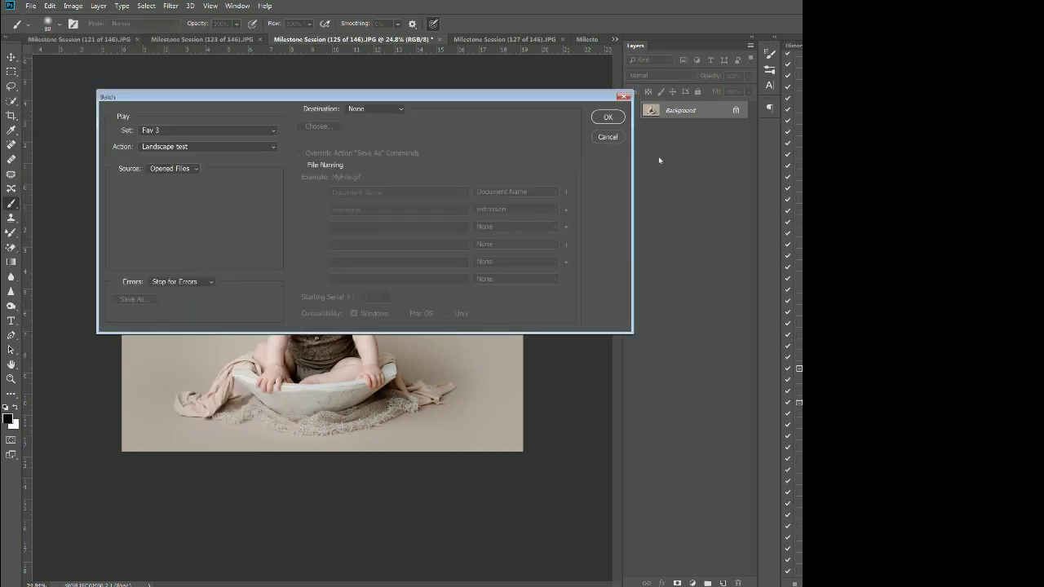
click(616, 119)
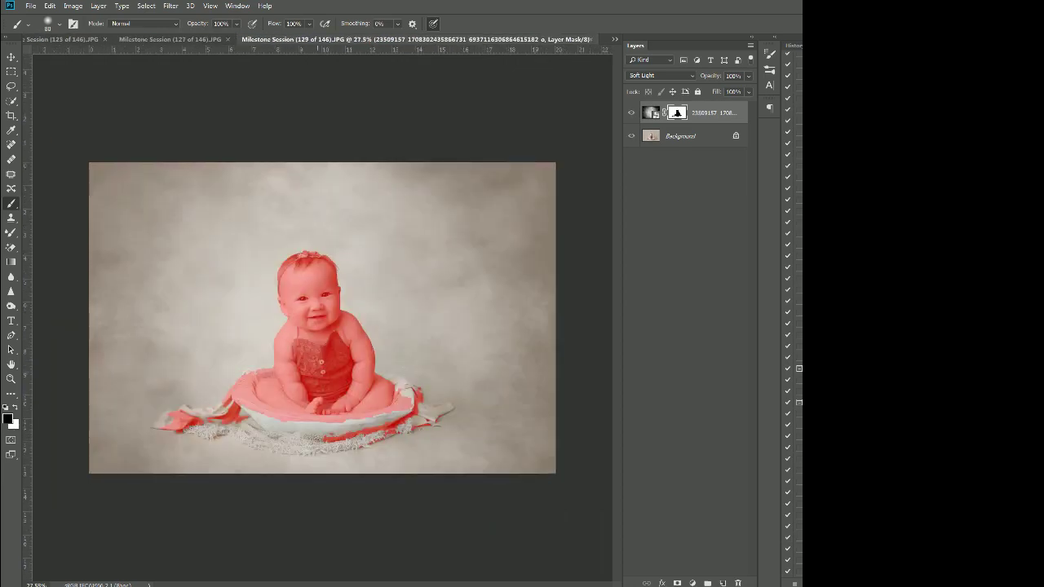
Step: In Milestone Session (129 of 146), enlarge the brush and paint black on the mask over the bowl, draped fabric and fringed blanket
key(bracketright)
key(bracketright)
key(bracketright)
key(bracketright)
key(bracketright)
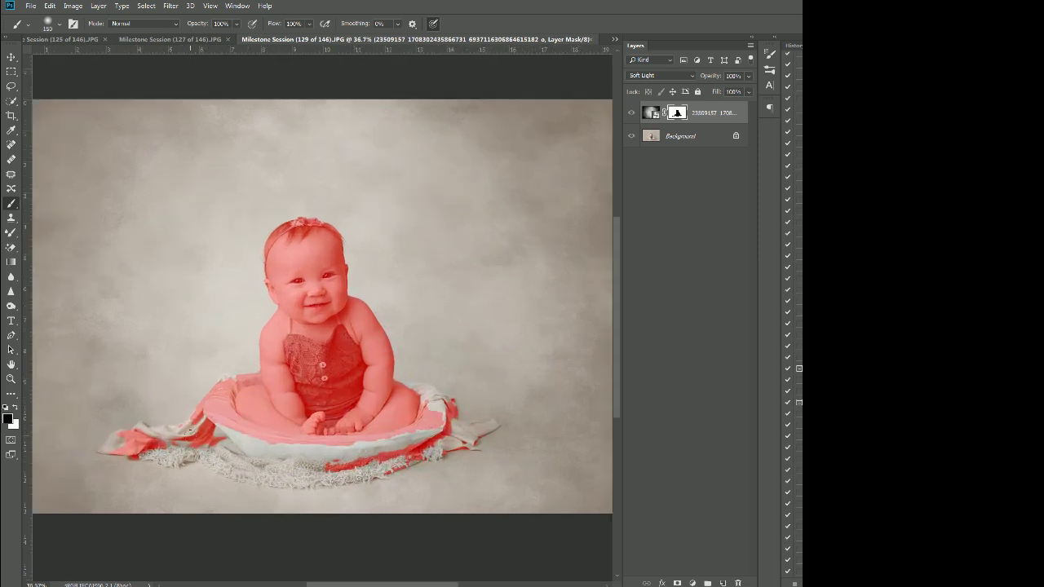
mouse_move(193, 437)
mouse_down()
mouse_move(115, 448)
mouse_move(123, 437)
mouse_move(151, 452)
mouse_move(168, 437)
mouse_move(187, 449)
mouse_move(245, 446)
mouse_move(219, 427)
mouse_move(208, 401)
mouse_move(225, 376)
mouse_move(232, 428)
mouse_move(306, 450)
mouse_move(289, 469)
mouse_move(447, 433)
mouse_move(416, 433)
mouse_move(490, 429)
mouse_move(440, 423)
mouse_move(440, 405)
mouse_move(412, 385)
mouse_up()
key(0)
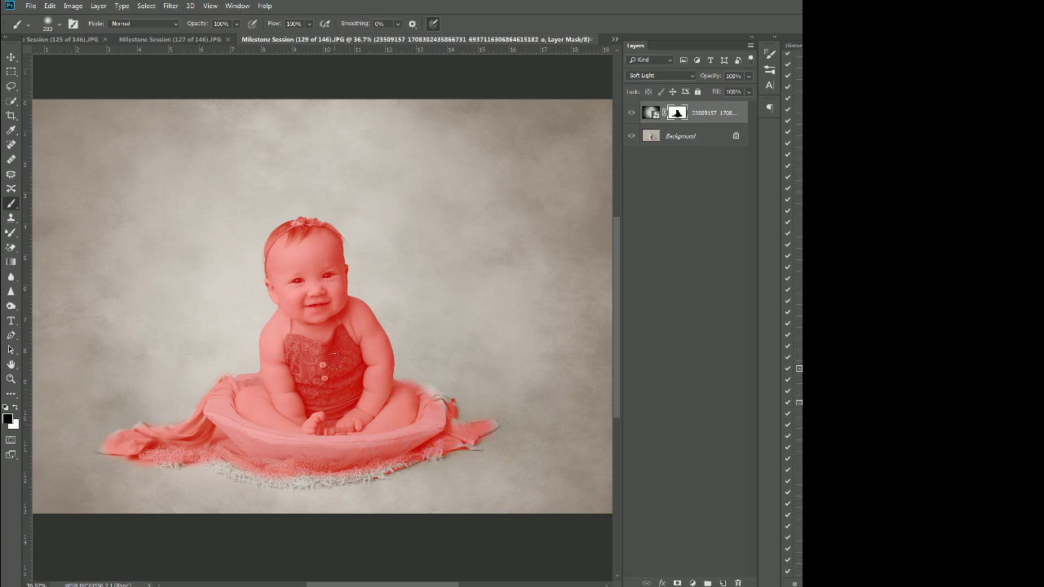
Step: Hide the mask overlay and reduce the brush size to 70 with black as the foreground colour
key(x)
key(backslash)
scroll(265, 294, up, 3)
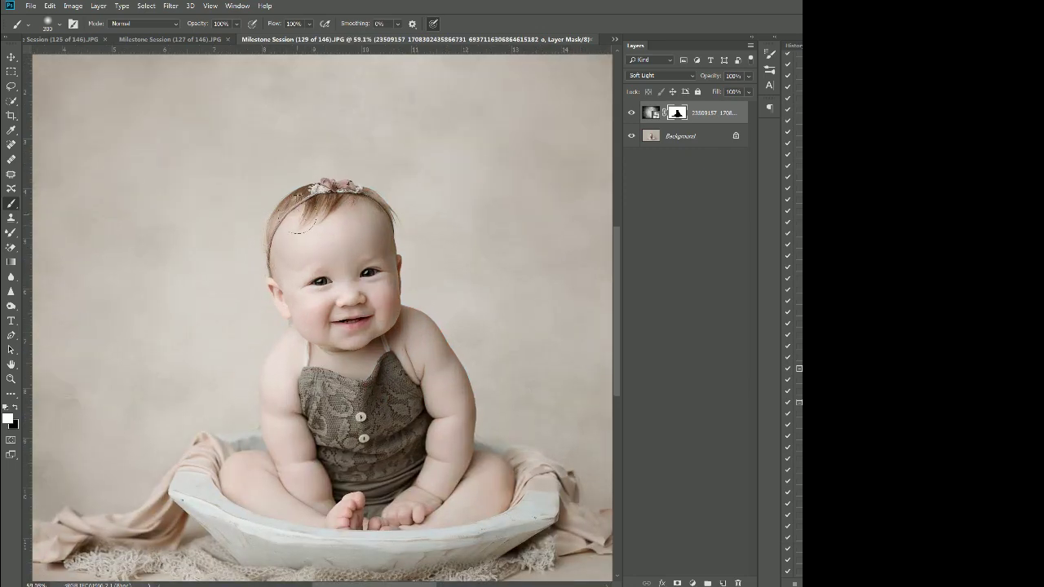
key(bracketleft)
key(bracketleft)
key(bracketleft)
key(bracketleft)
key(bracketleft)
key(bracketleft)
key(bracketleft)
key(x)
scroll(464, 402, down, 2)
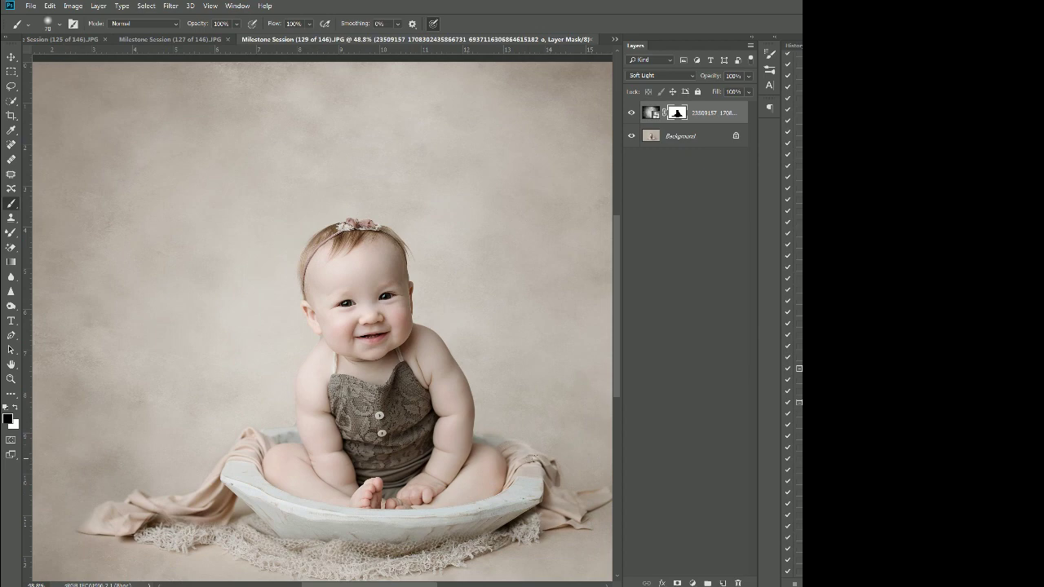
Step: Lower the texture layer's opacity to about half in Milestone Session (129 of 146)
scroll(502, 505, down, 3)
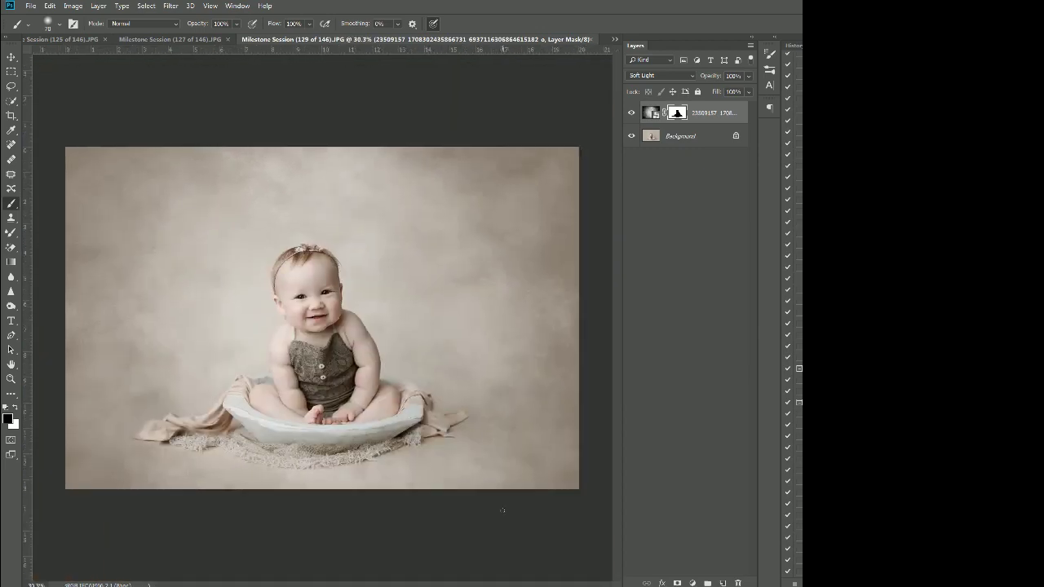
click(748, 77)
drag(748, 90, 724, 90)
Step: Switch to Milestone Session (121 of 146) and paint black on the mask over the bowl, draped fabric and fringed blanket
key(ctrl+Tab)
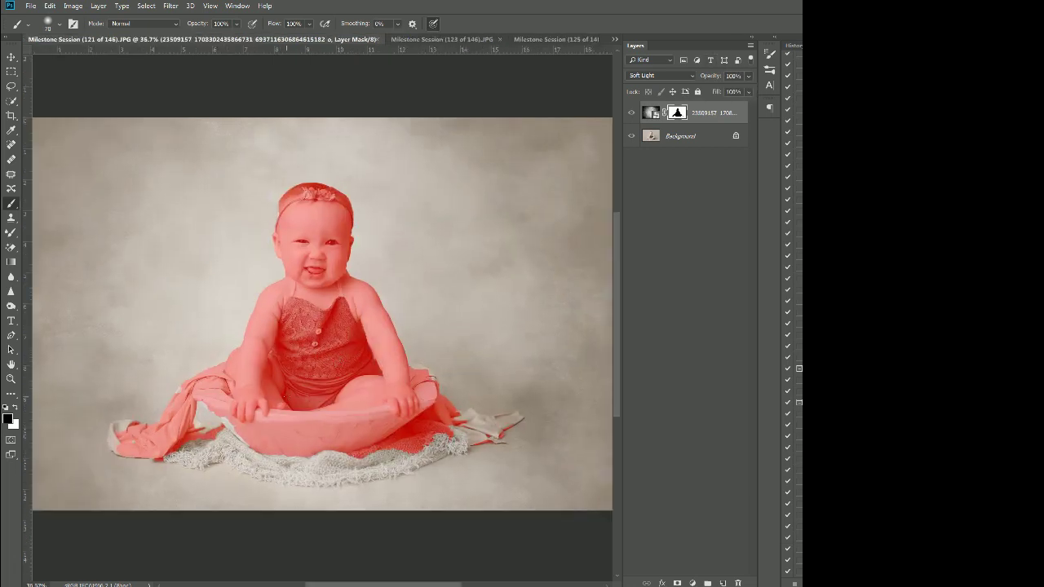
drag(218, 432, 203, 414)
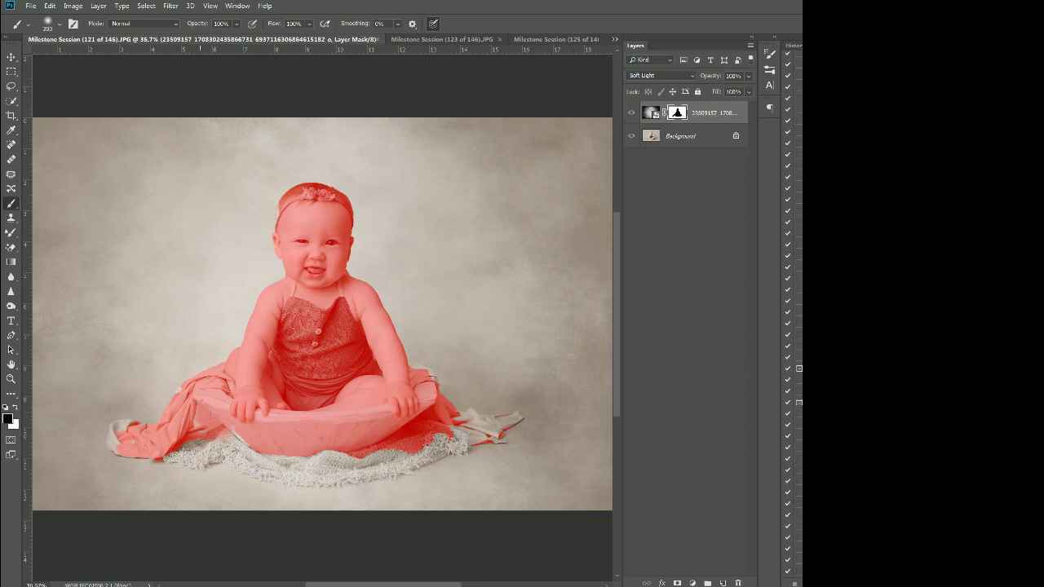
key(bracketright)
mouse_move(122, 431)
mouse_down()
mouse_move(192, 439)
mouse_move(240, 460)
mouse_move(252, 428)
mouse_move(309, 460)
mouse_move(329, 442)
mouse_move(391, 457)
mouse_move(499, 432)
mouse_up()
key(bracketleft)
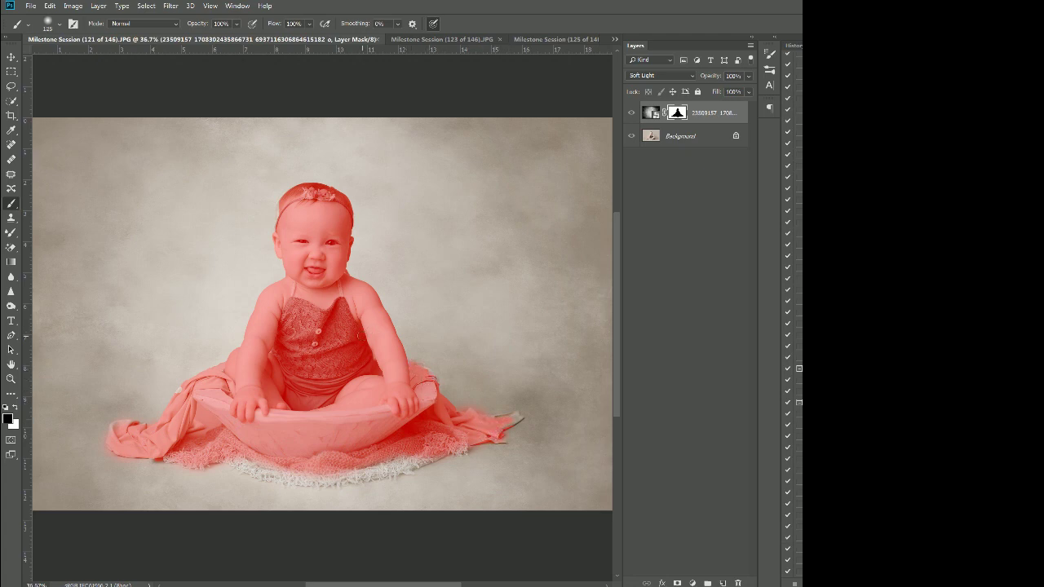
Step: Reduce the brush size to 60, paint black on the mask along the side of the baby's hair, and hide the mask overlay
scroll(273, 216, up, 2)
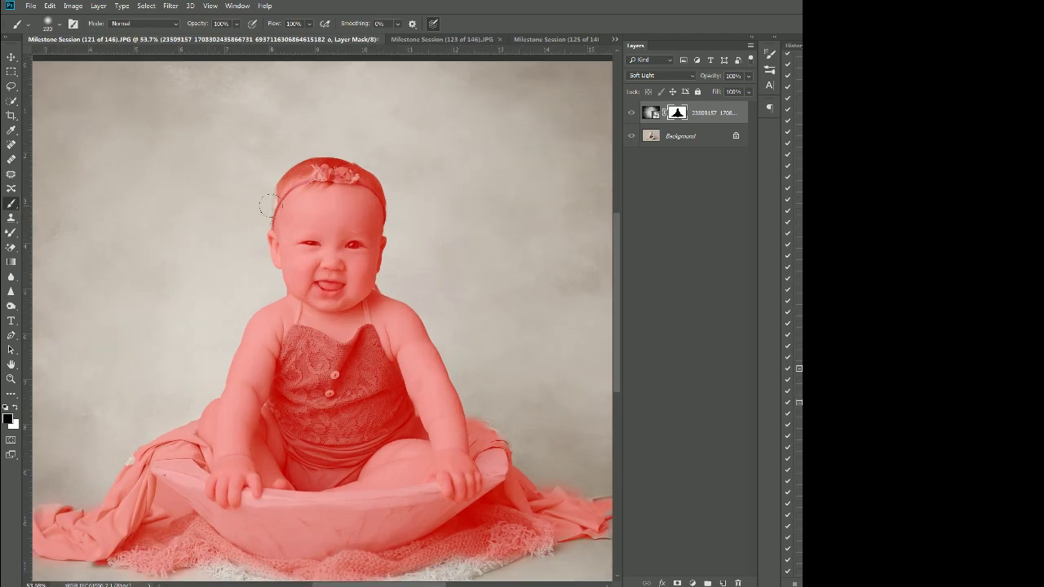
key([)
key([)
key([)
key([)
key([)
key([)
key([)
key([)
drag(279, 186, 275, 209)
key(backslash)
scroll(353, 263, down, 2)
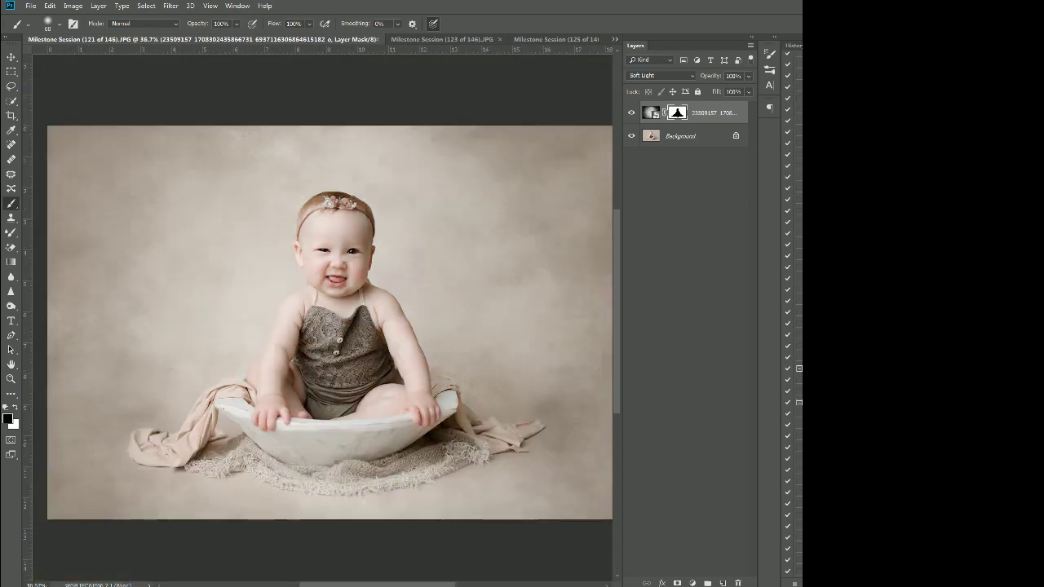